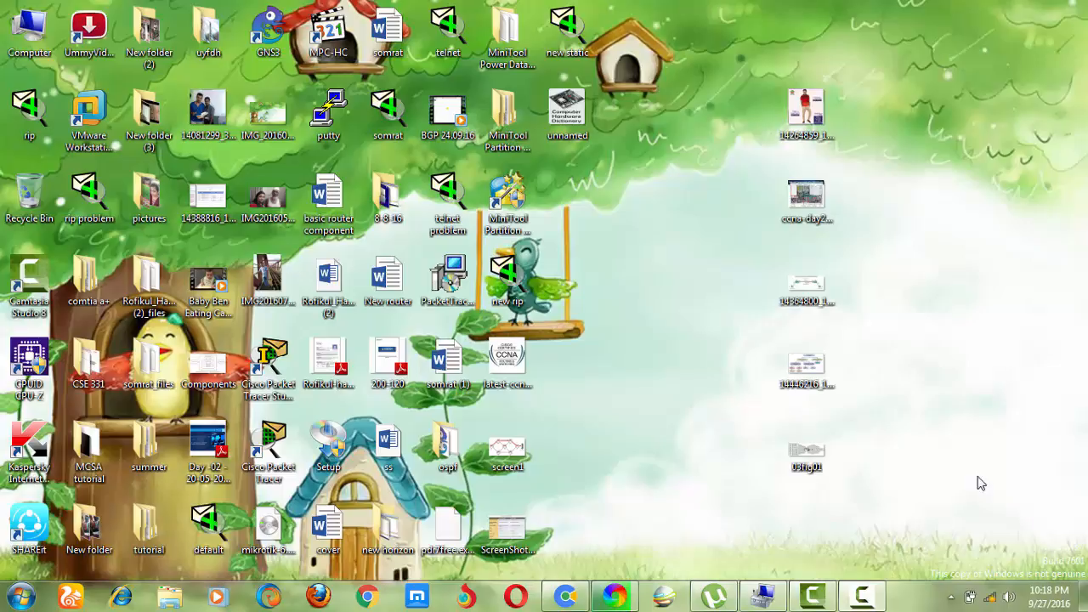
{"action": "double_click", "coordinate": [11, 26]}
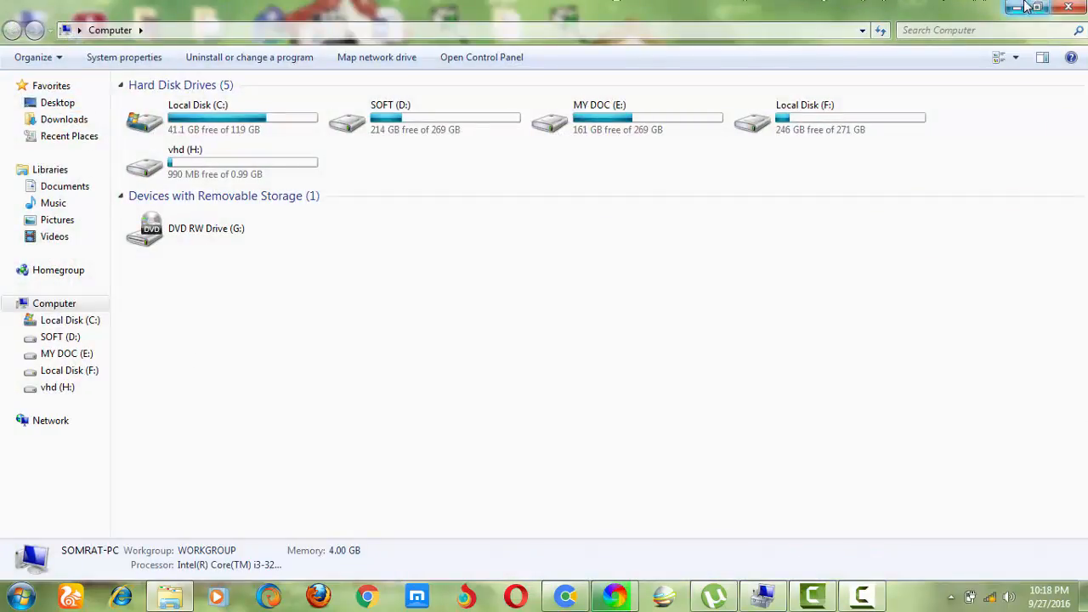
{"action": "left_click", "coordinate": [1069, 7]}
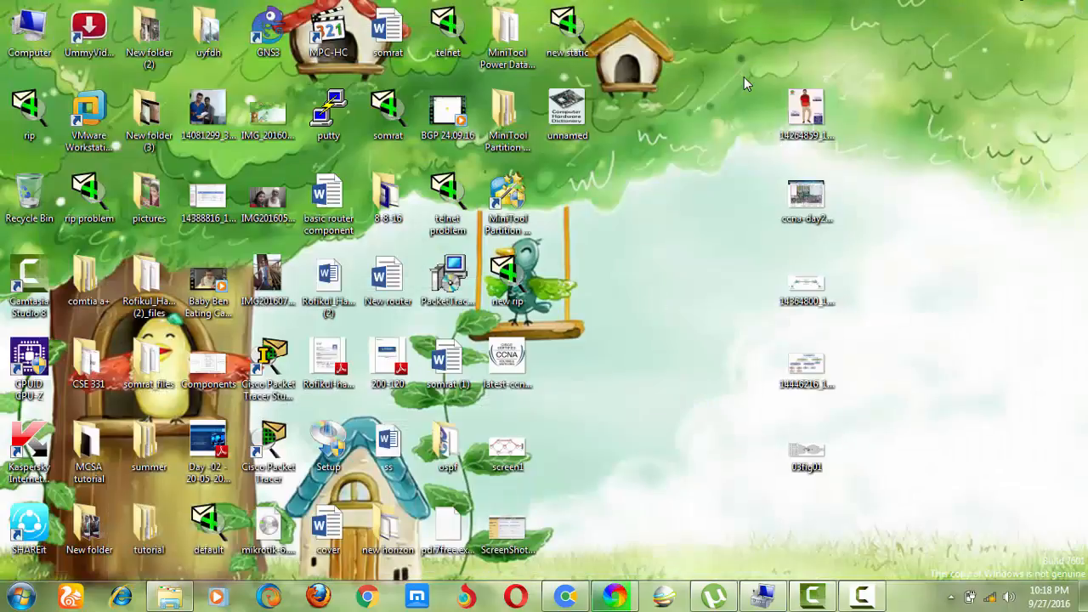
{"action": "left_click_drag", "start_coordinate": [744, 77], "coordinate": [835, 268]}
Open the vhd (H:) drive from Computer in a maximized window.
{"action": "double_click", "coordinate": [12, 32]}
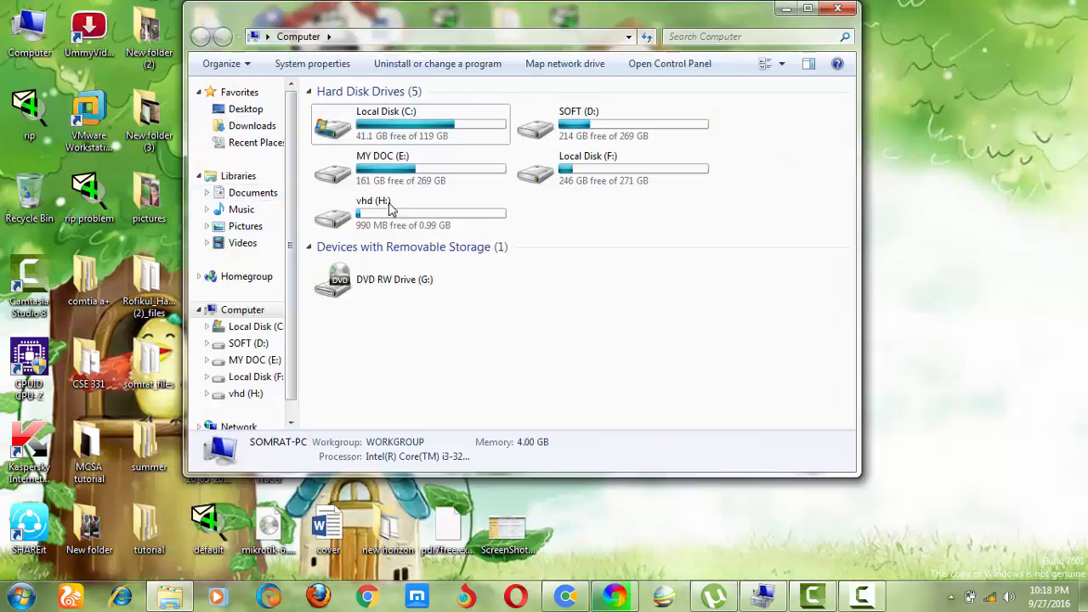
{"action": "left_click", "coordinate": [808, 9]}
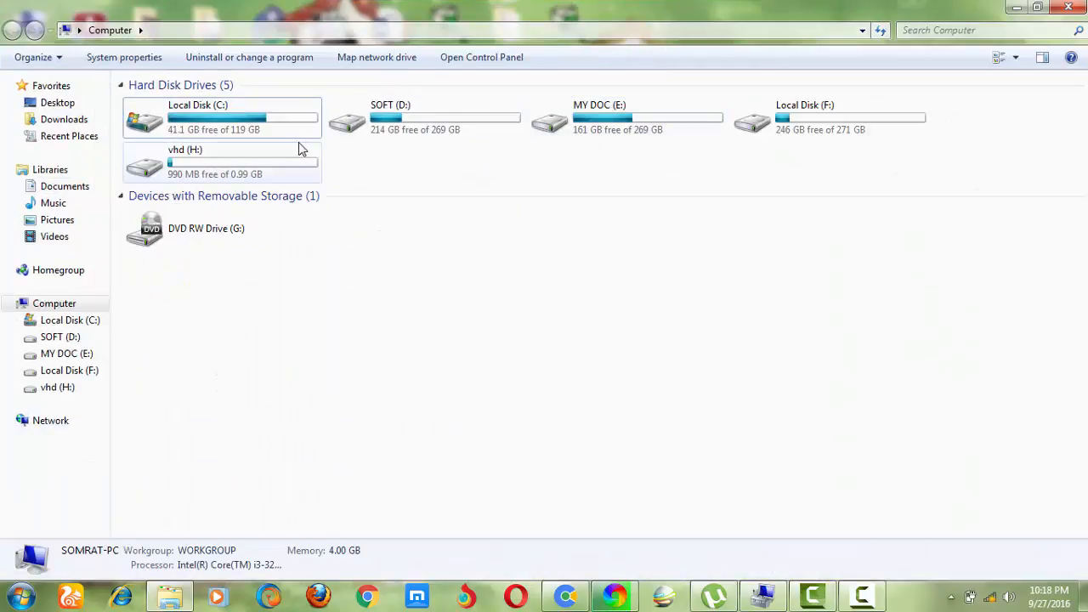
{"action": "double_click", "coordinate": [250, 166]}
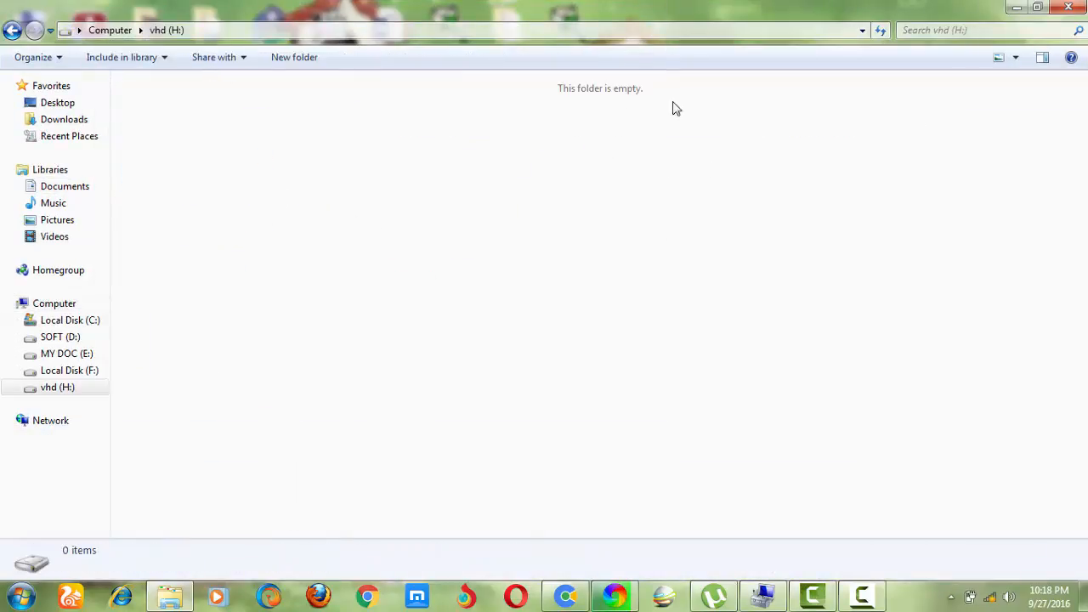
Copy the five separate pictures and the Word document numbered (1) from the desktop to vhd (H:), and check the drive's free space.
{"action": "left_click", "coordinate": [1017, 7]}
{"action": "left_click_drag", "start_coordinate": [855, 359], "coordinate": [890, 499]}
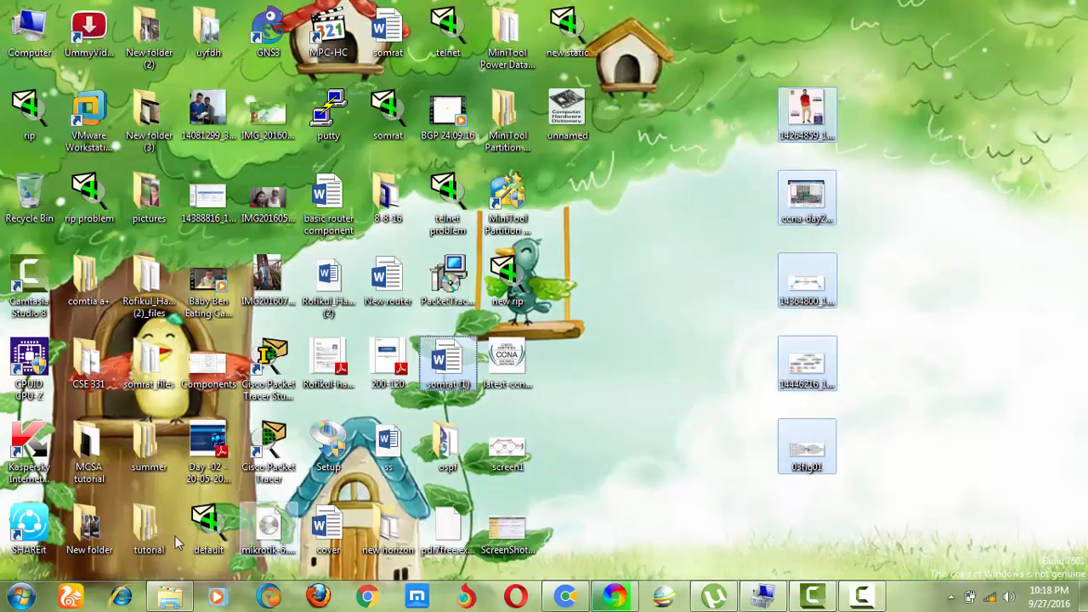
{"action": "left_click", "coordinate": [170, 596]}
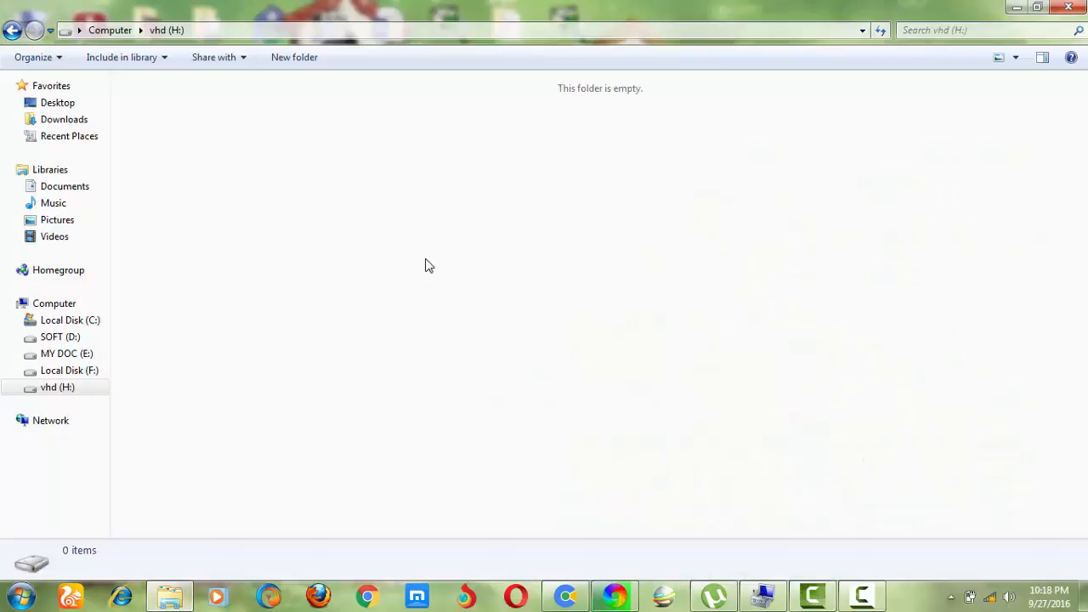
{"action": "key", "text": "ctrl+v"}
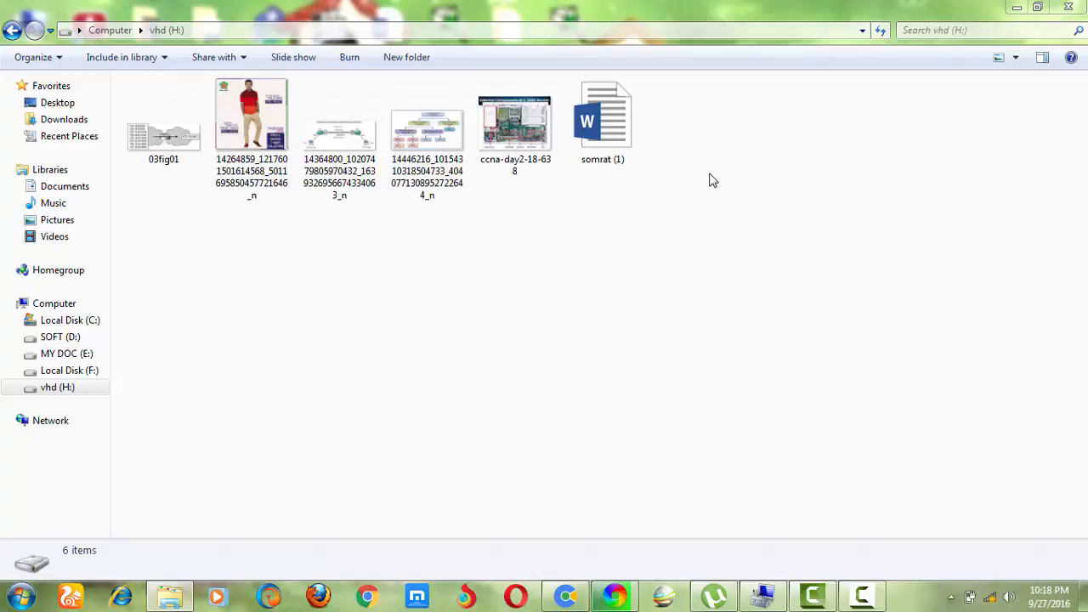
{"action": "left_click", "coordinate": [12, 29]}
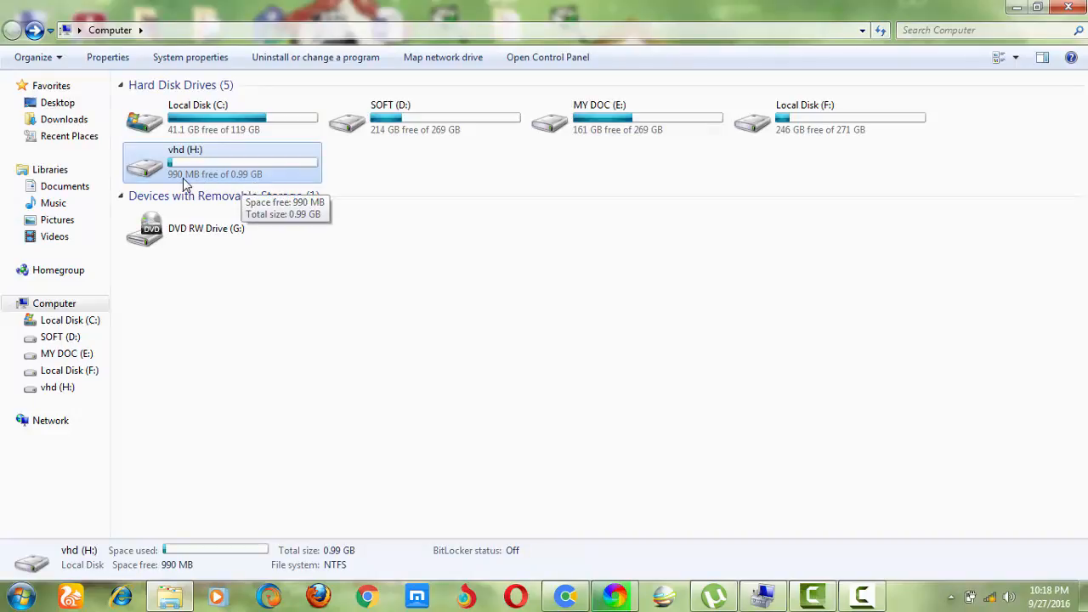
{"action": "left_click", "coordinate": [1065, 9]}
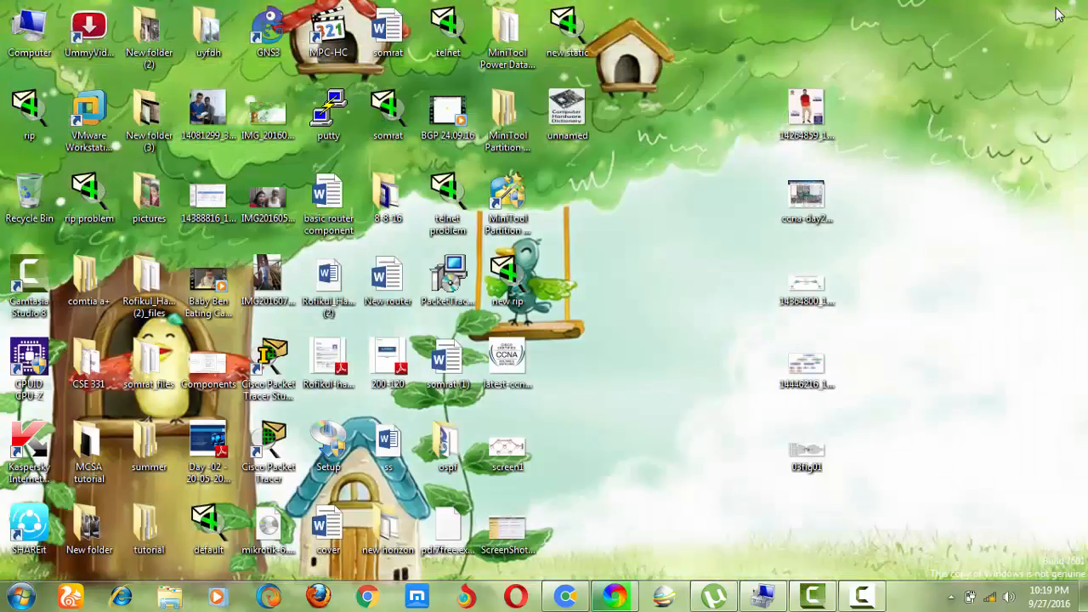
Open Computer Management for this computer in a maximized window and show Disk Management.
{"action": "right_click", "coordinate": [16, 20]}
{"action": "left_click", "coordinate": [43, 48]}
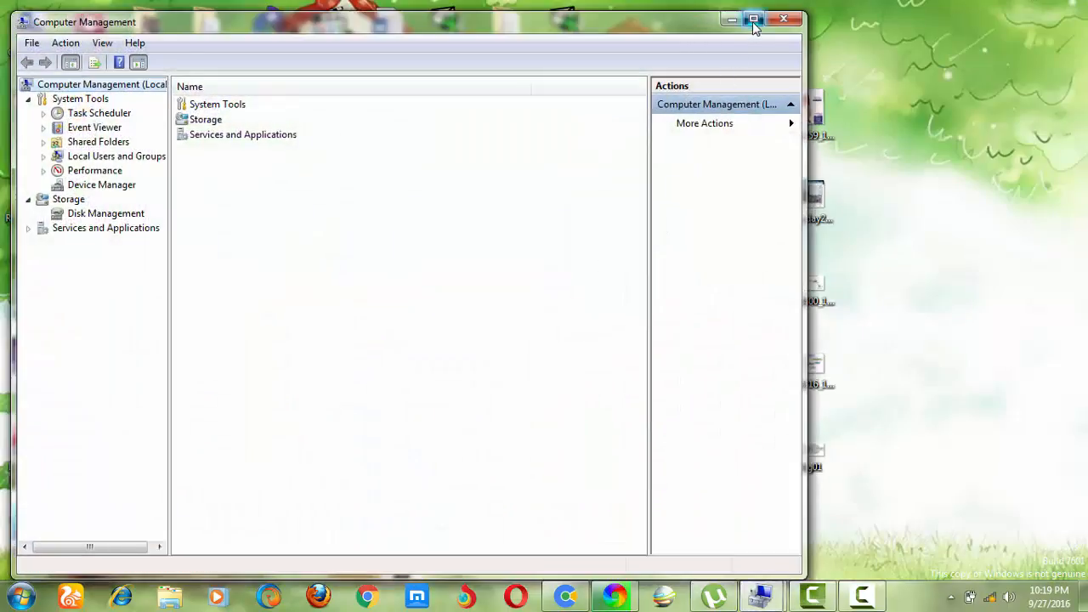
{"action": "left_click", "coordinate": [754, 22]}
{"action": "left_click", "coordinate": [100, 198]}
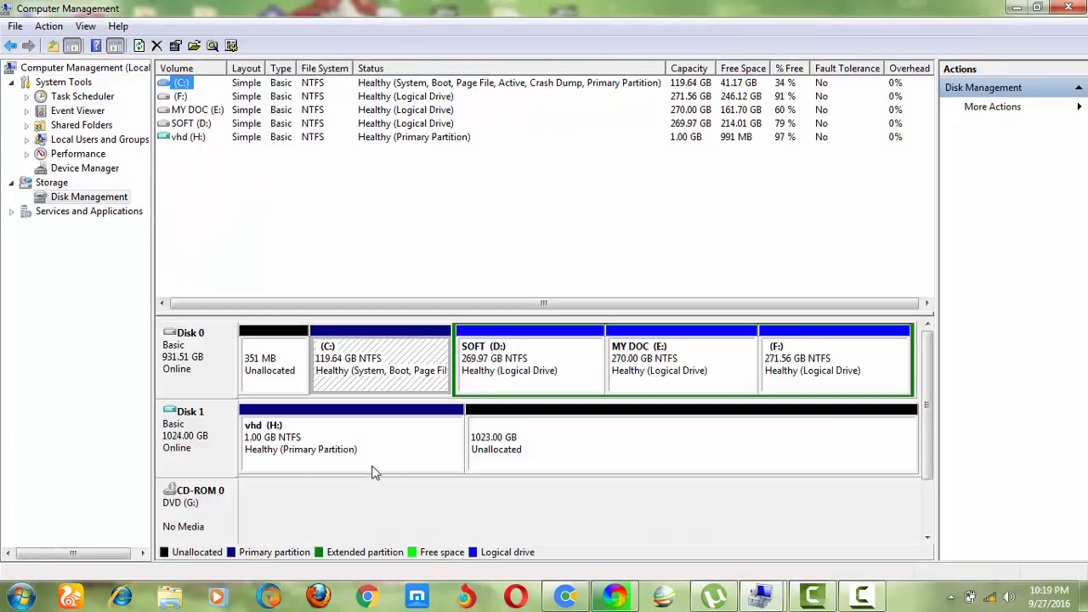
Delete the vhd (H:) volume from Disk 1 and confirm erasing its data.
{"action": "right_click", "coordinate": [374, 468]}
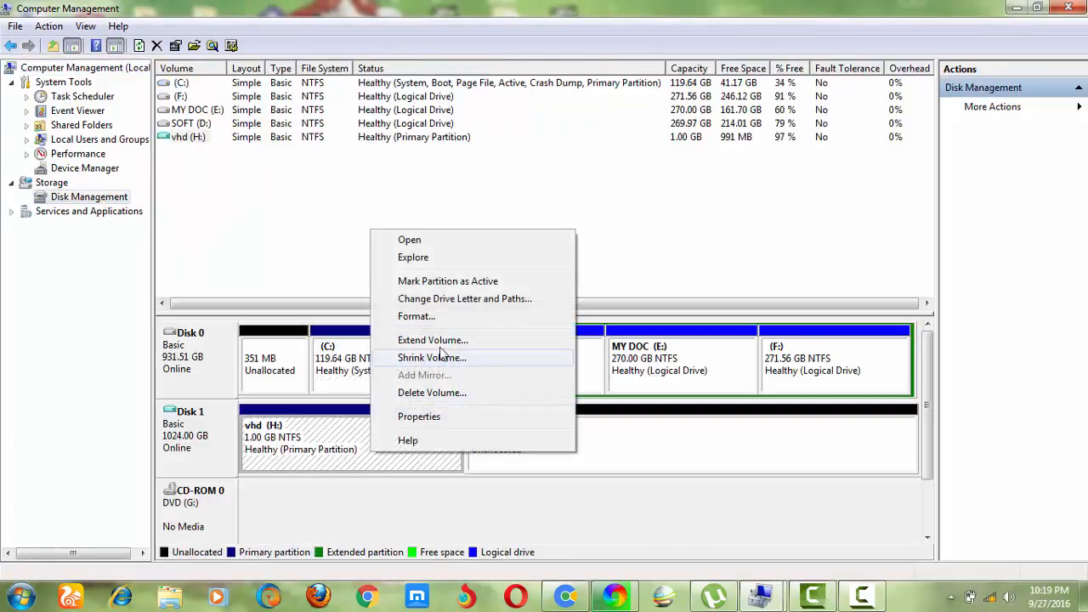
{"action": "left_click", "coordinate": [430, 393]}
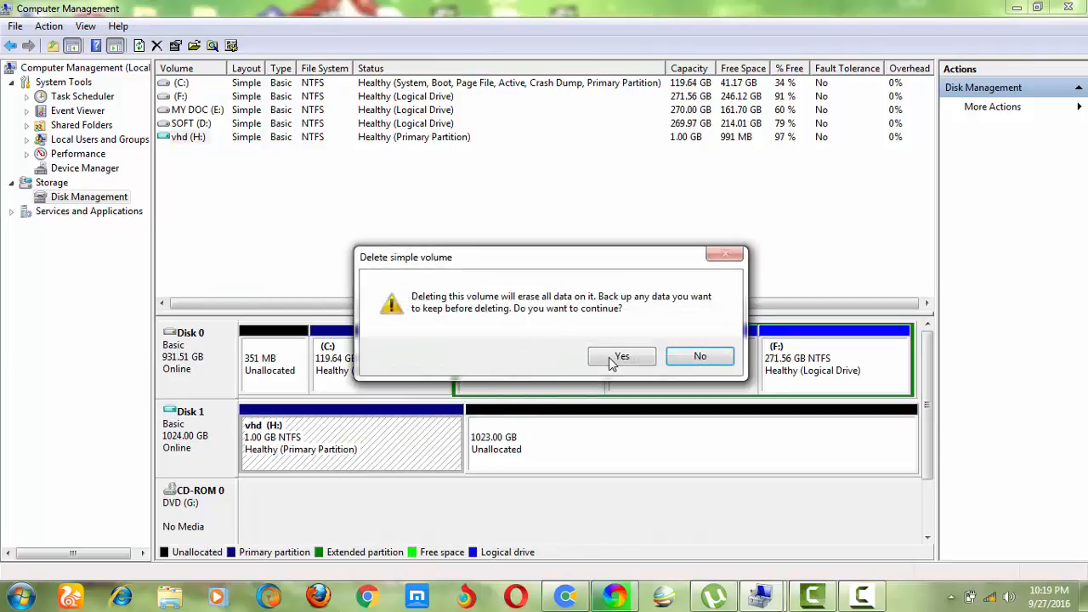
{"action": "left_click", "coordinate": [619, 358]}
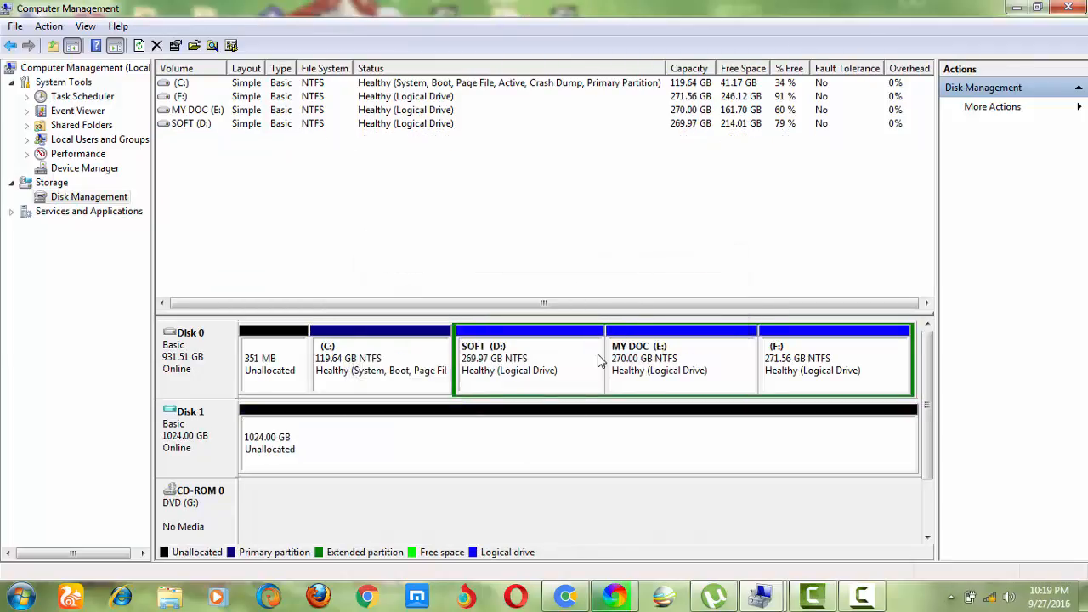
Check the list of hard disk drives in Computer for the vhd (H:) drive.
{"action": "left_click", "coordinate": [1012, 8]}
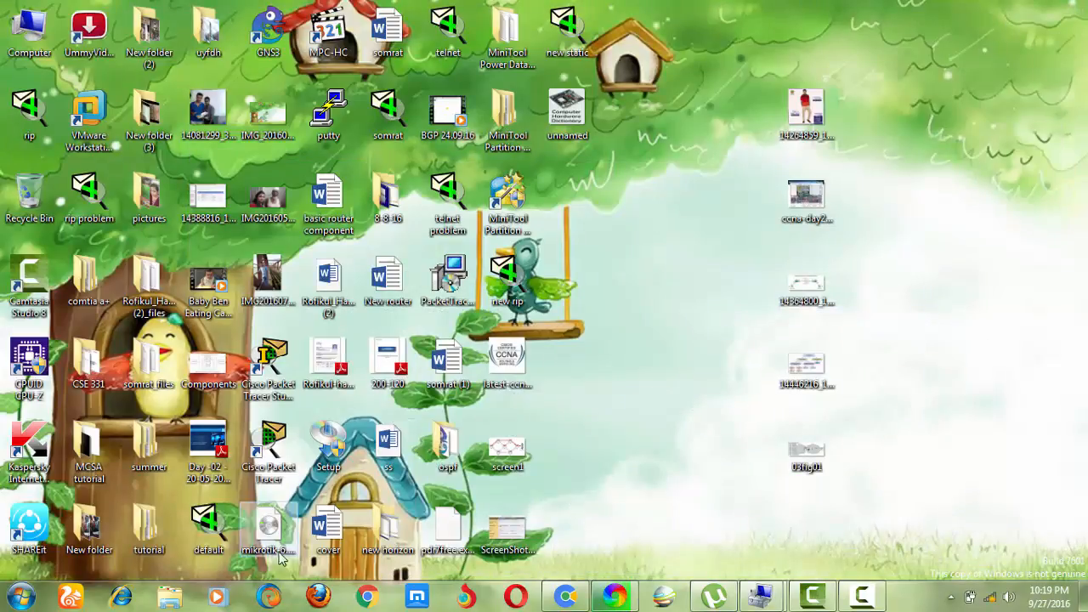
{"action": "left_click", "coordinate": [171, 600]}
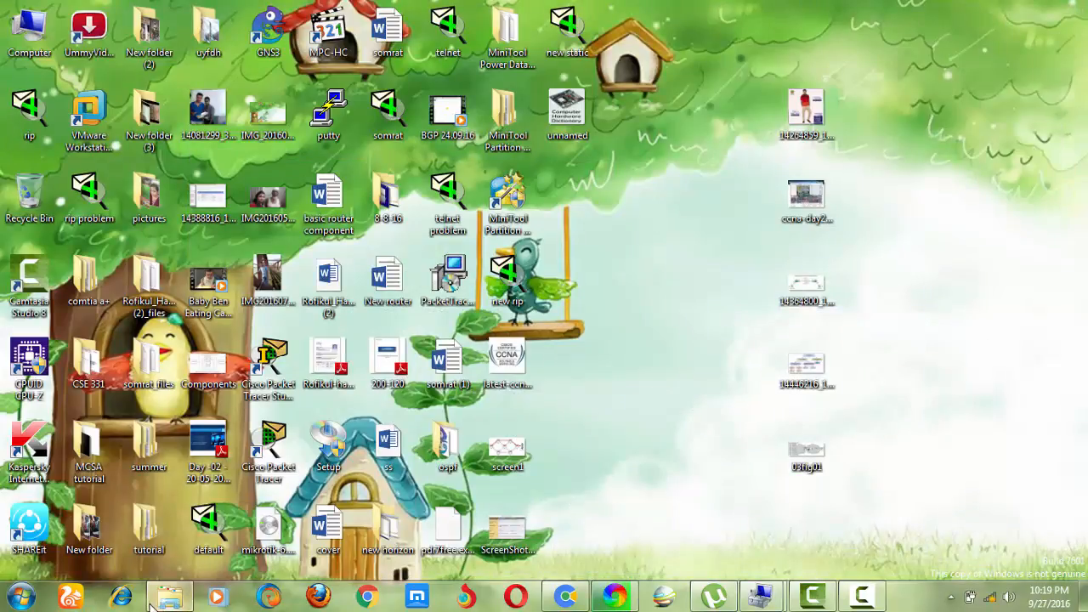
{"action": "left_click", "coordinate": [57, 304]}
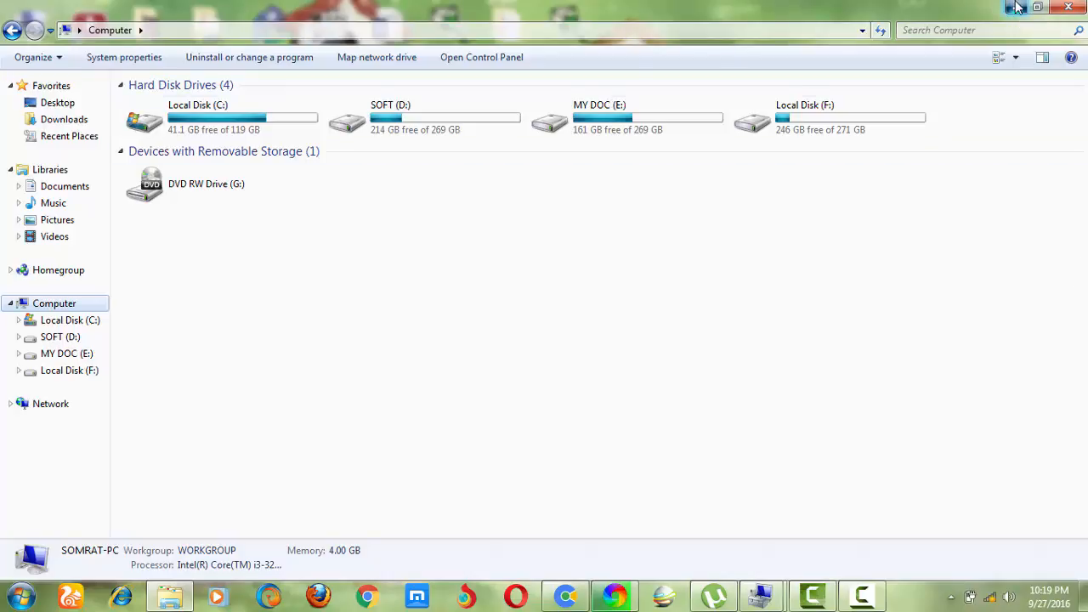
{"action": "left_click", "coordinate": [1017, 8]}
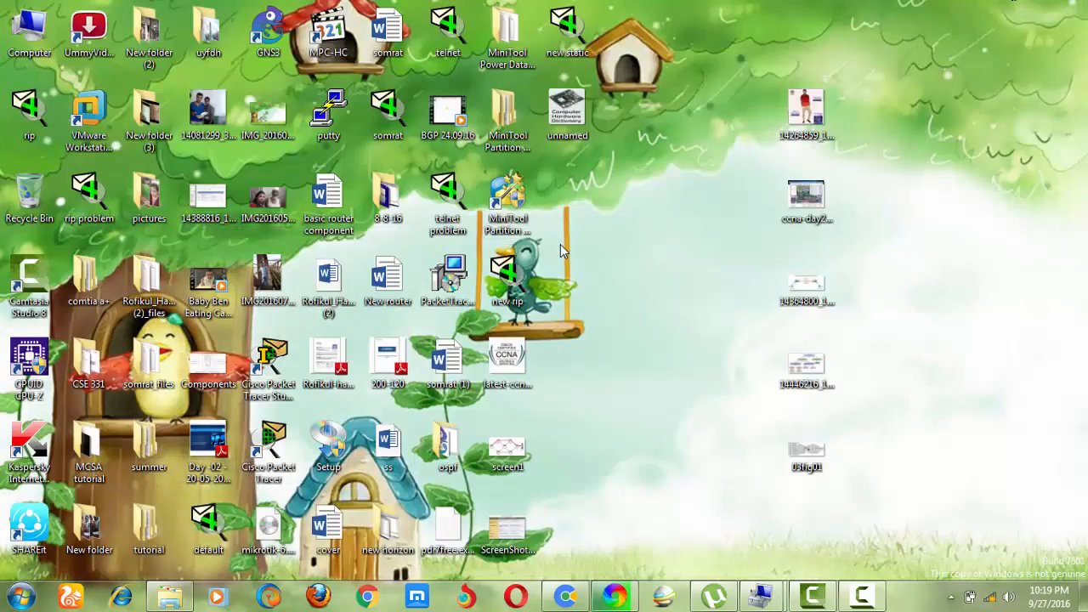
Switch to MiniTool Partition Wizard, select the unallocated 1024 GB space and start the Partition Recovery Wizard up to its disk selection.
{"action": "double_click", "coordinate": [507, 196]}
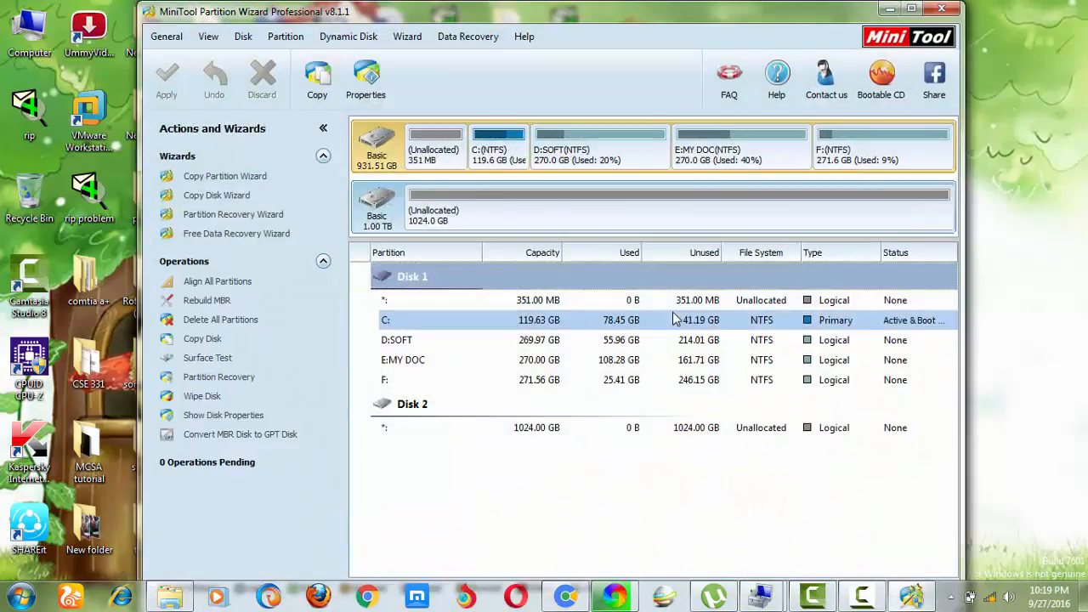
{"action": "left_click", "coordinate": [639, 199]}
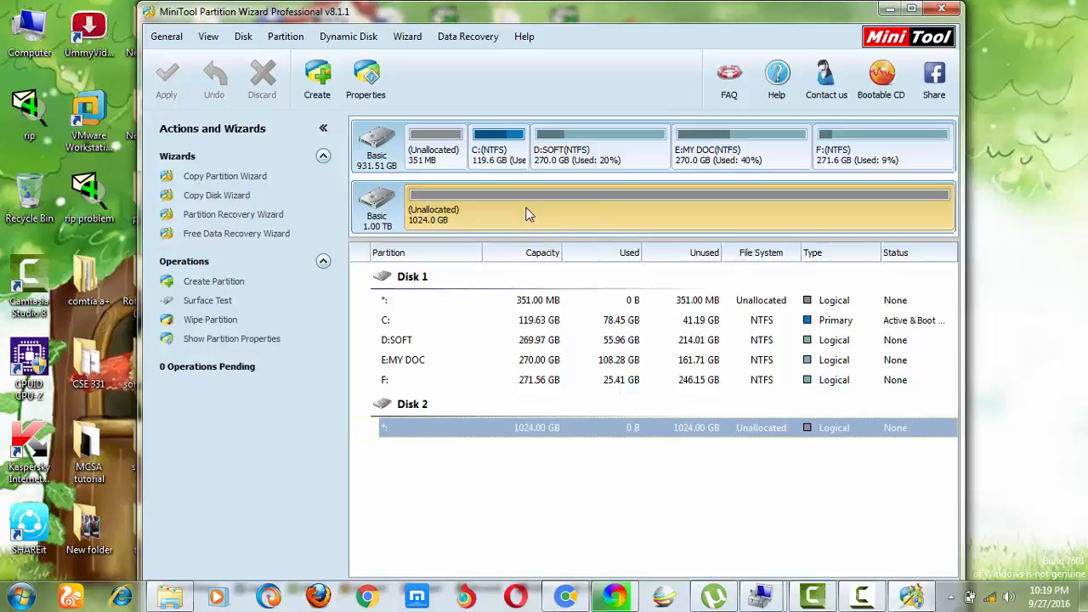
{"action": "left_click", "coordinate": [283, 215]}
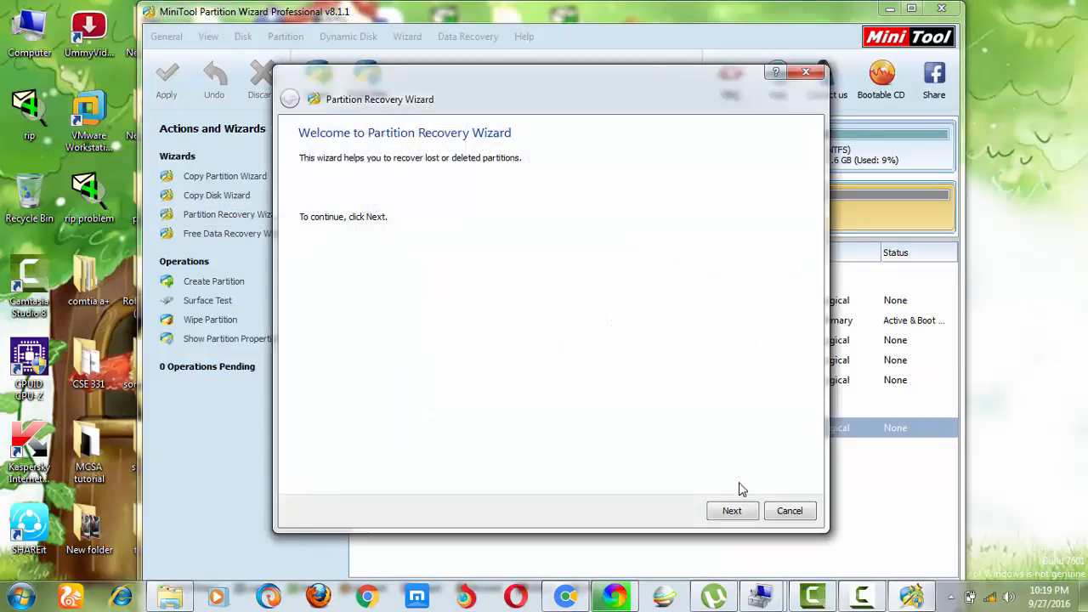
{"action": "left_click", "coordinate": [734, 511]}
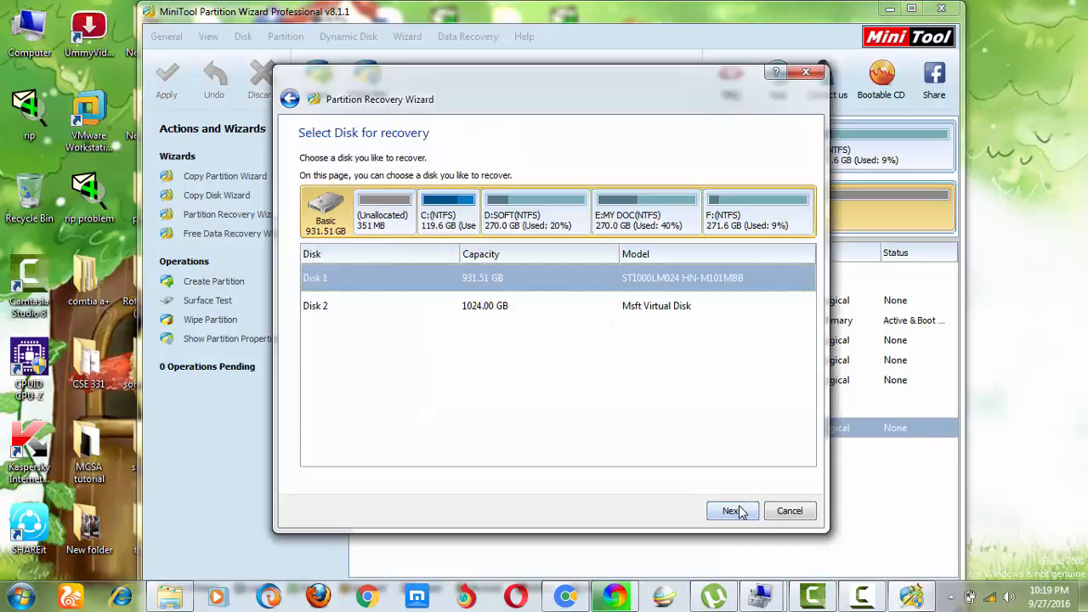
Choose Disk 2, the 1024 GB Msft Virtual Disk, as the disk for partition recovery.
{"action": "left_click", "coordinate": [482, 316]}
{"action": "left_click", "coordinate": [500, 283]}
{"action": "left_click", "coordinate": [507, 304]}
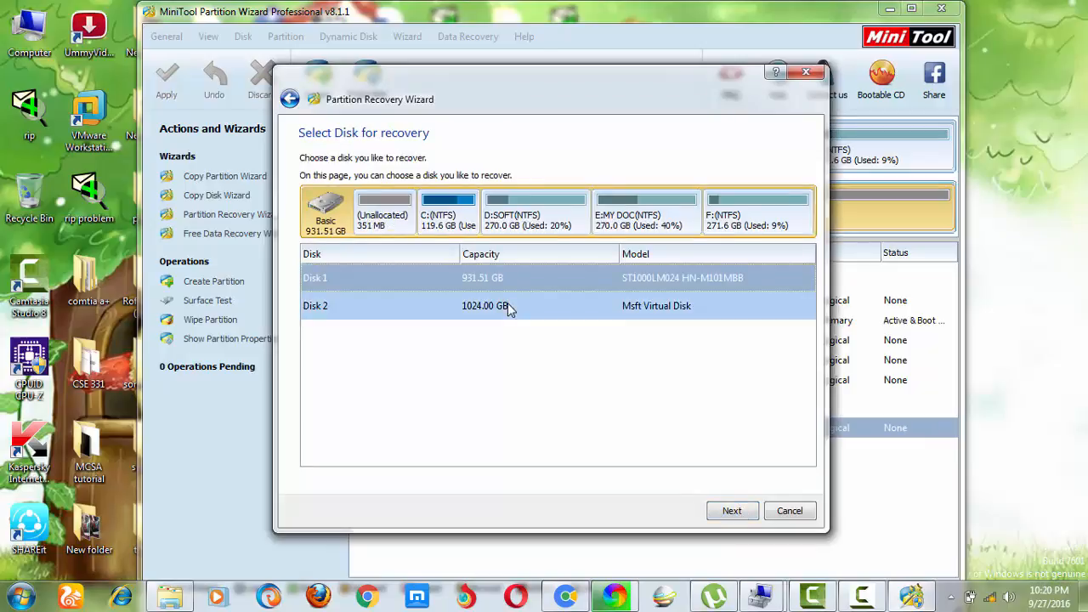
{"action": "left_click", "coordinate": [577, 282]}
{"action": "left_click", "coordinate": [576, 306]}
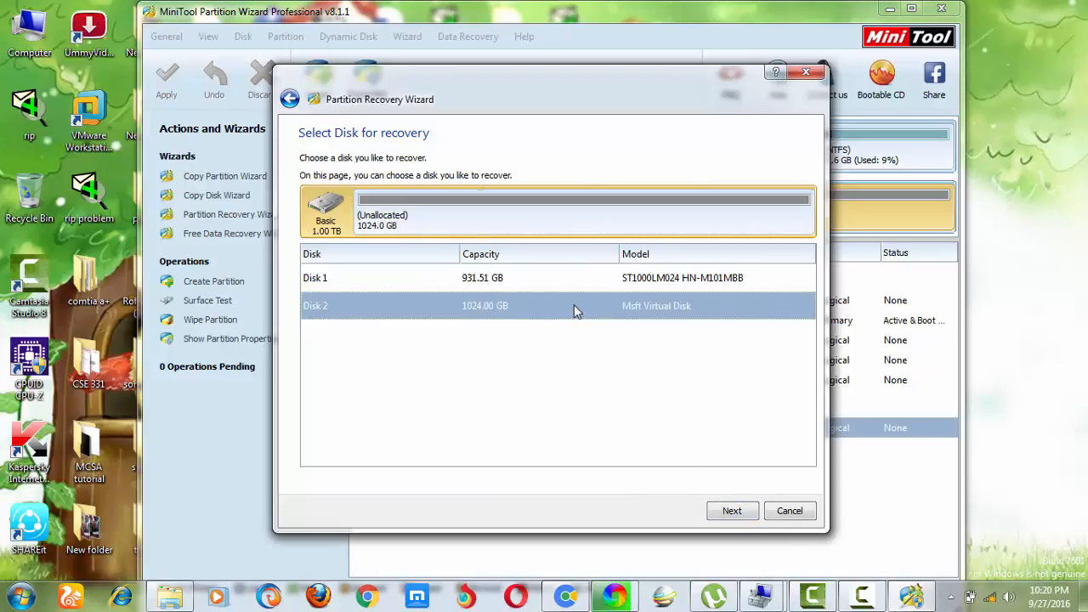
{"action": "left_click", "coordinate": [577, 288]}
{"action": "left_click", "coordinate": [572, 308]}
{"action": "left_click", "coordinate": [730, 512]}
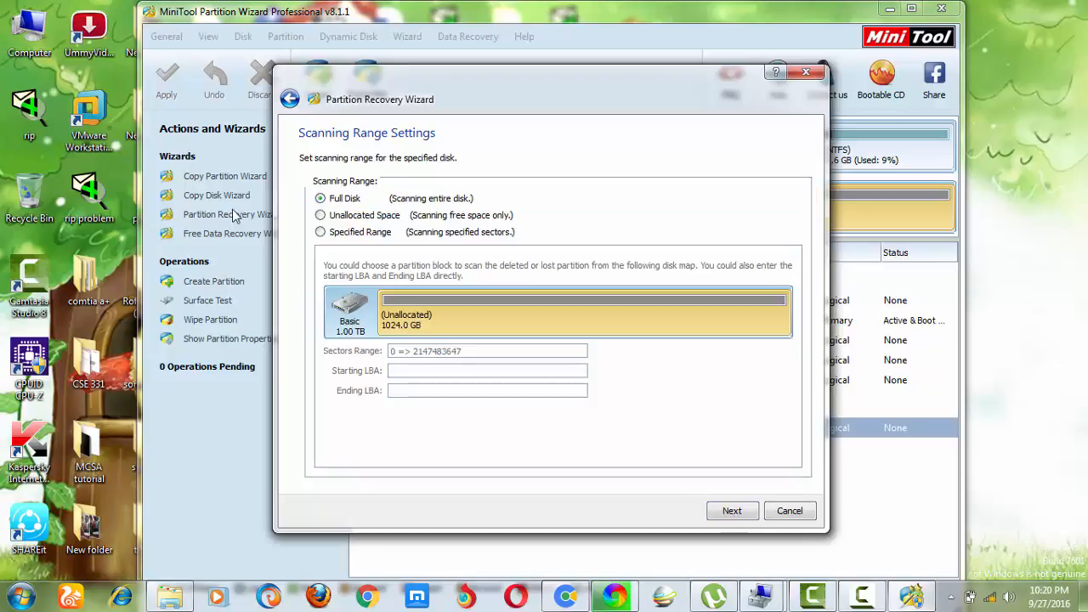
Run a Quick Scan of the Full Disk and stop it once the deleted vhd partition is listed.
{"action": "left_click", "coordinate": [732, 512]}
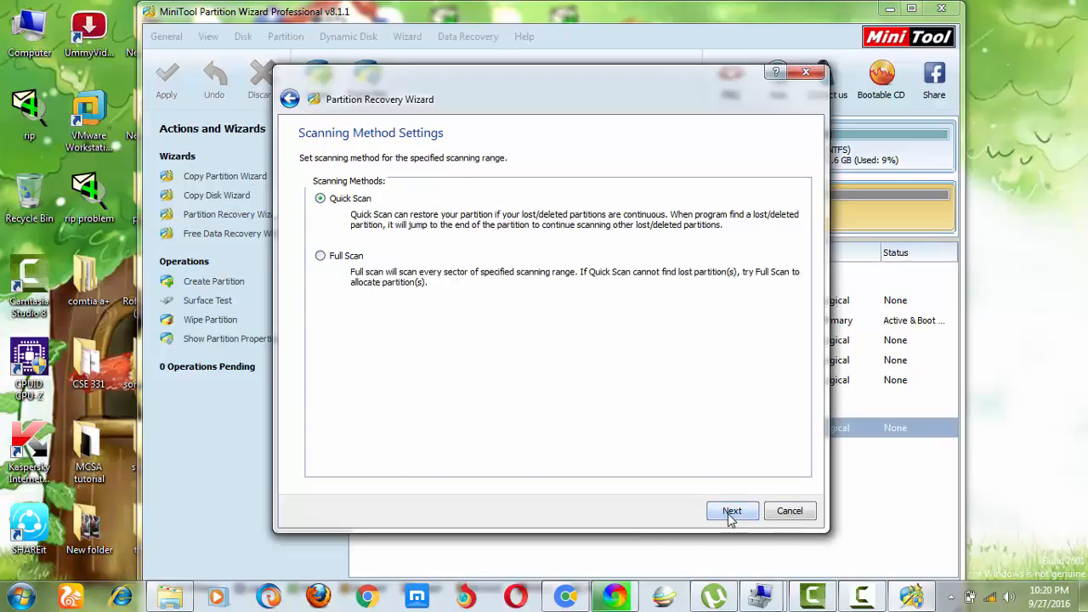
{"action": "left_click", "coordinate": [743, 515]}
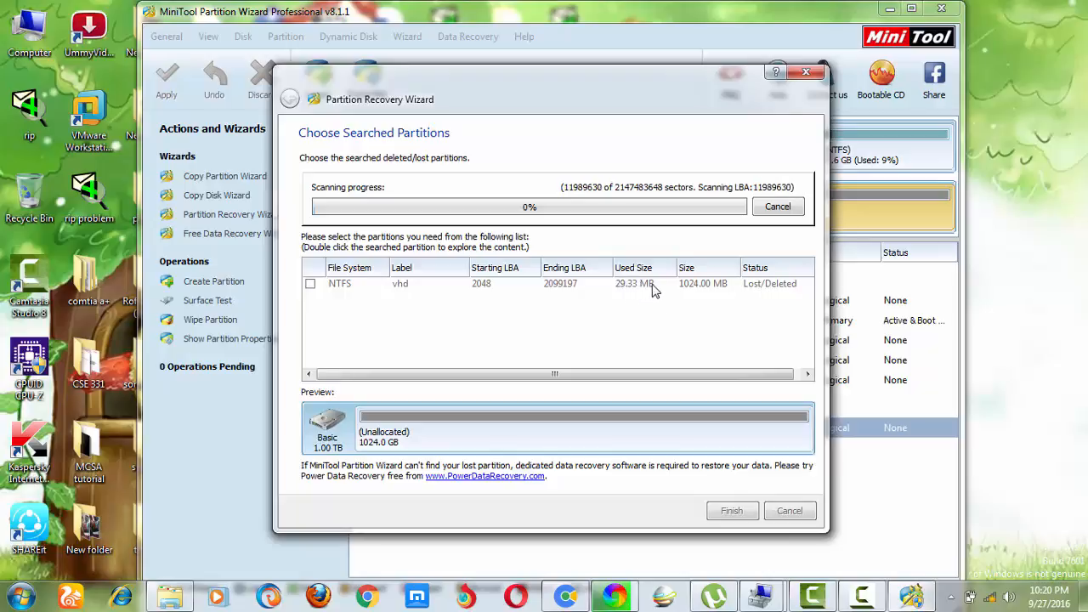
{"action": "left_click", "coordinate": [778, 206]}
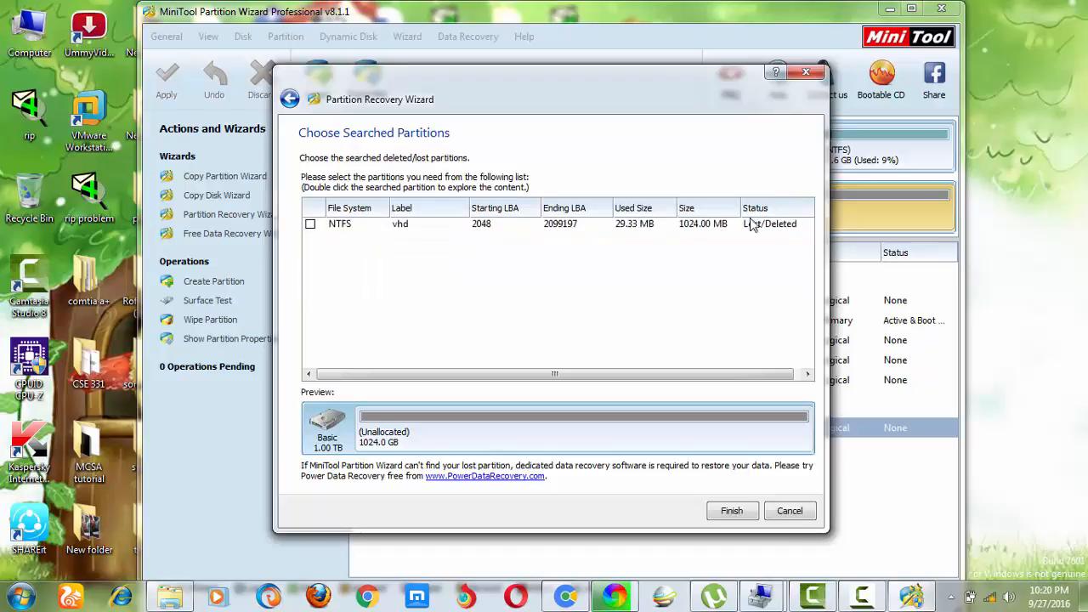
Mark the lost vhd NTFS partition for recovery, finish the wizard and apply the pending changes.
{"action": "left_click", "coordinate": [322, 226]}
{"action": "left_click", "coordinate": [310, 225]}
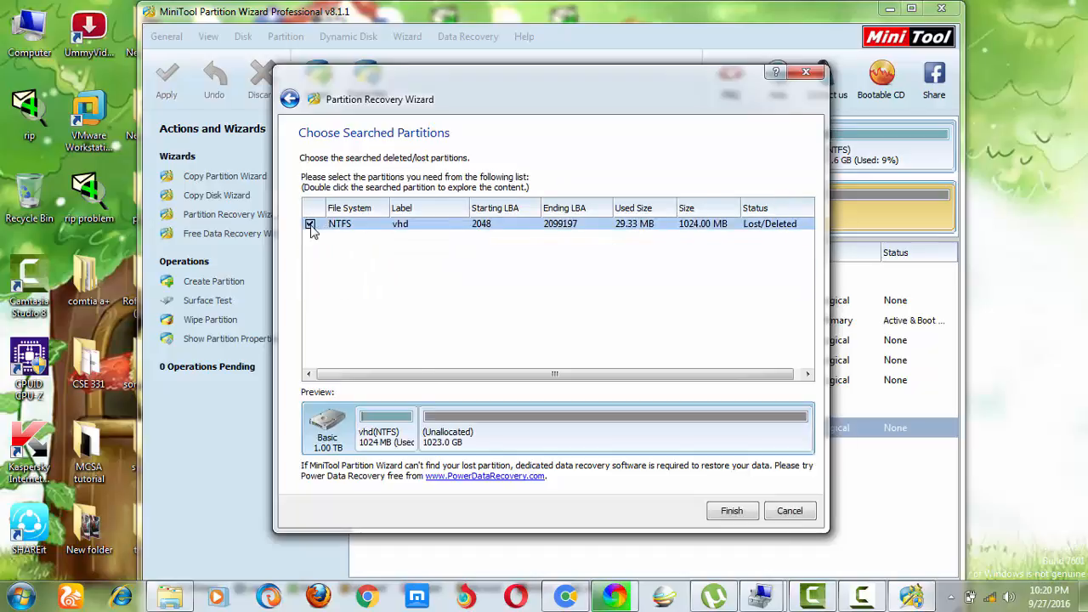
{"action": "left_click", "coordinate": [732, 511]}
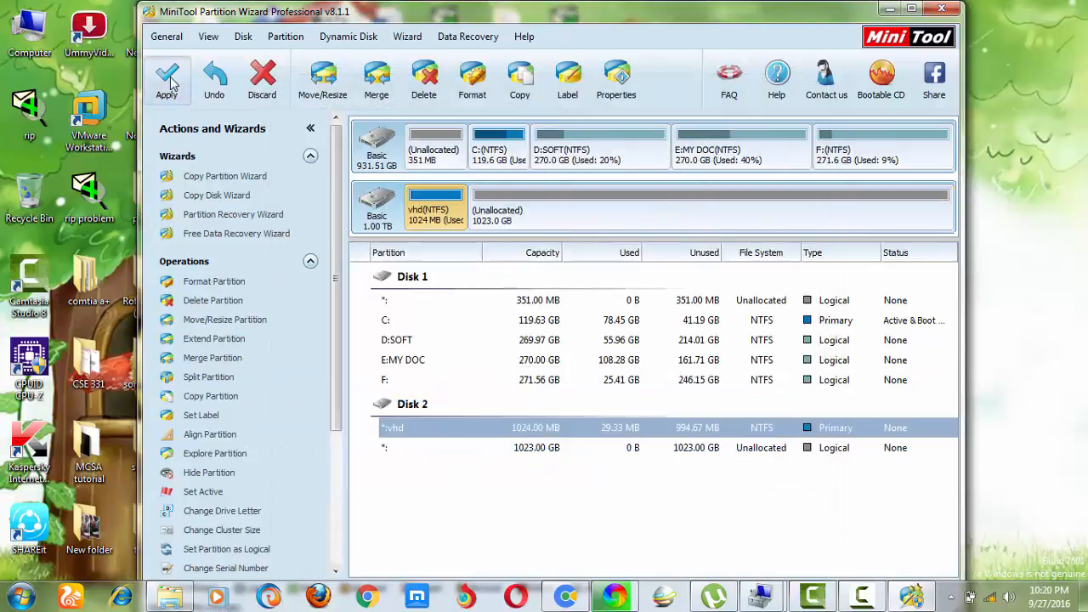
{"action": "left_click", "coordinate": [168, 81]}
{"action": "left_click", "coordinate": [518, 357]}
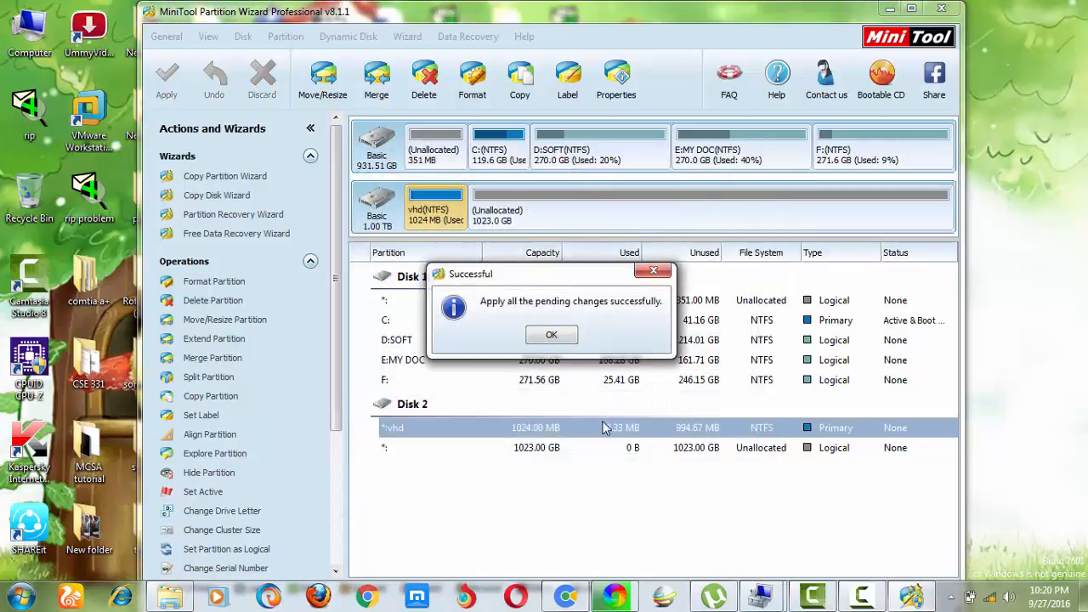
{"action": "left_click", "coordinate": [563, 337]}
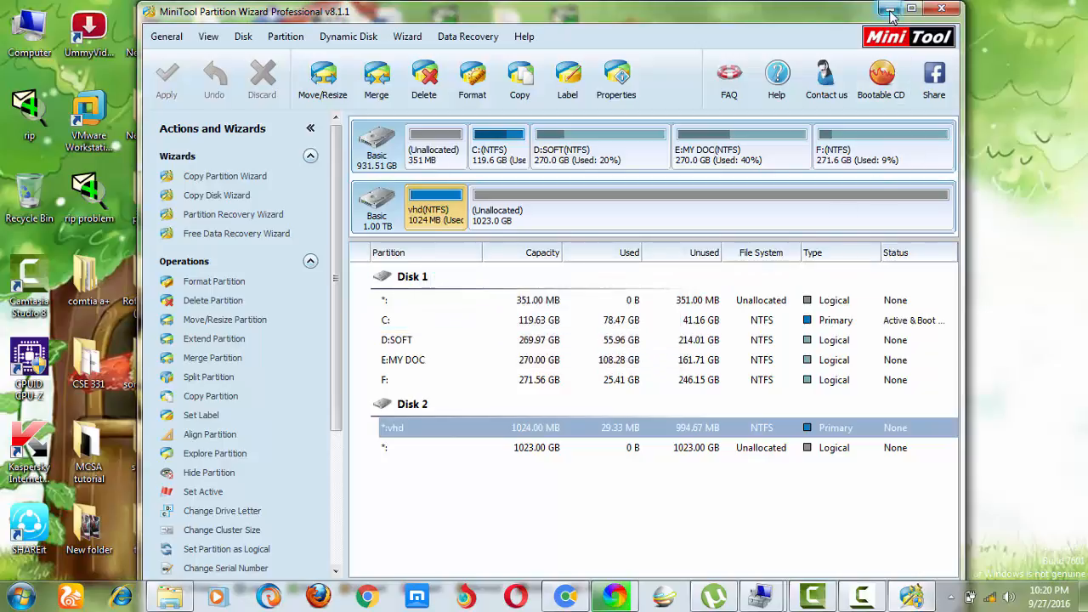
Minimize MiniTool Partition Wizard, refresh the desktop and switch to Computer Management to check the recovered 1.00 GB partition on Disk 1.
{"action": "left_click", "coordinate": [890, 8]}
{"action": "right_click", "coordinate": [675, 141]}
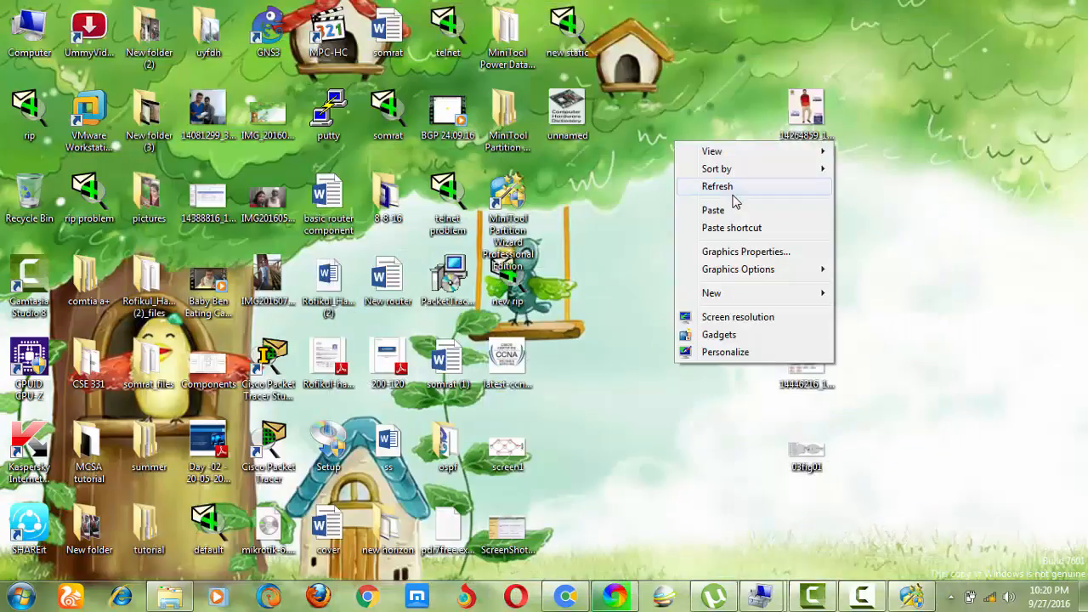
{"action": "left_click", "coordinate": [731, 190]}
{"action": "mouse_move", "coordinate": [768, 599]}
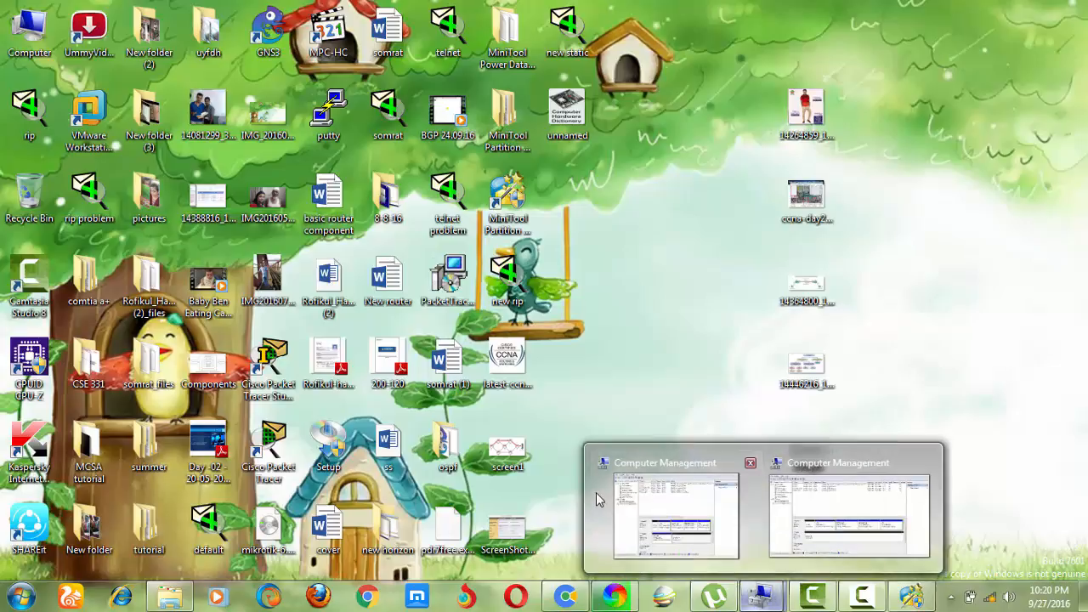
{"action": "left_click", "coordinate": [651, 502]}
{"action": "left_click", "coordinate": [329, 453]}
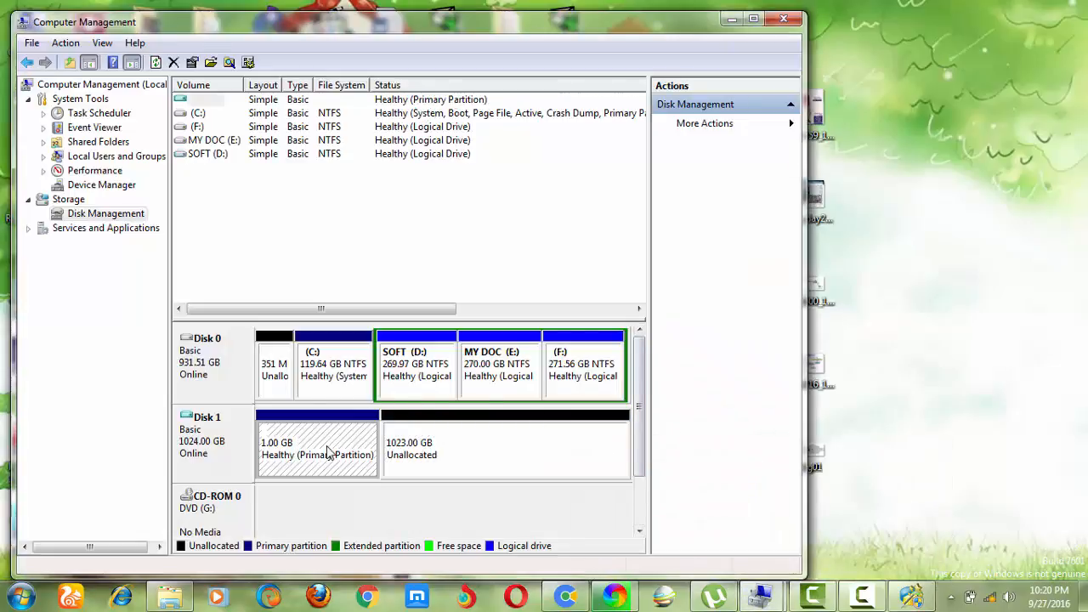
Switch to the Computer window in Windows Explorer and refresh the drive list to look for the recovered partition.
{"action": "left_click", "coordinate": [170, 598]}
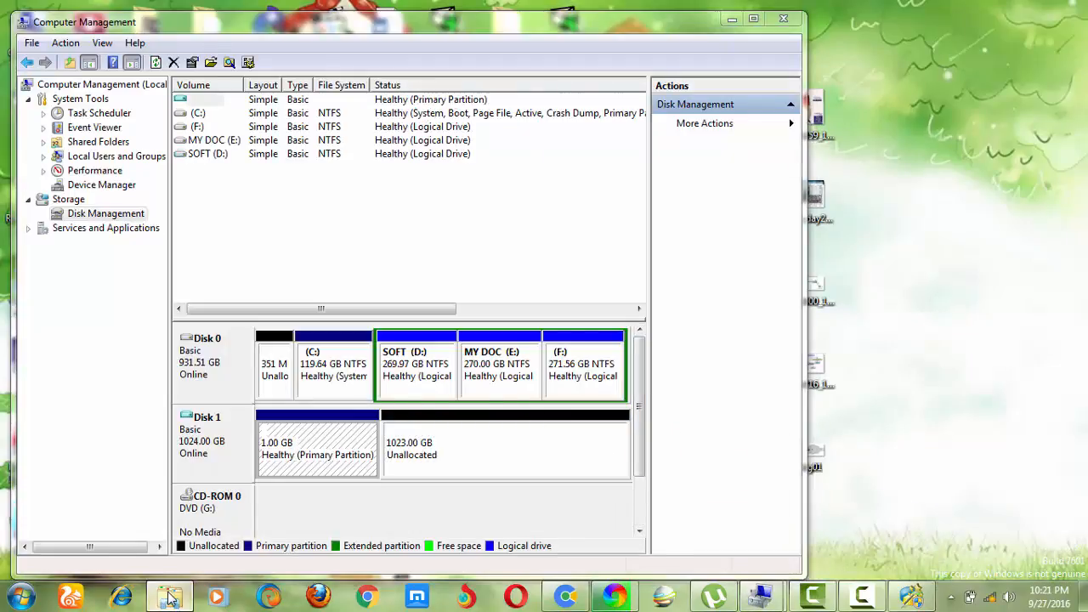
{"action": "right_click", "coordinate": [389, 274]}
{"action": "left_click", "coordinate": [425, 329]}
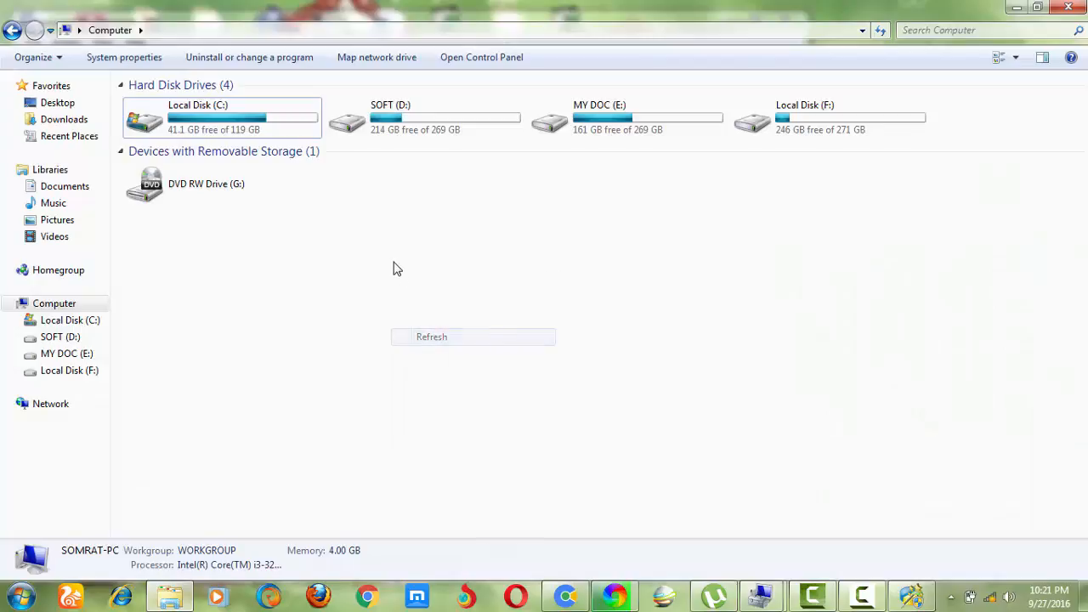
{"action": "right_click", "coordinate": [394, 264]}
{"action": "left_click", "coordinate": [461, 334]}
Return to Computer Management, assign drive letter H to the 1.00 GB primary partition on Disk 1, and close the window.
{"action": "mouse_move", "coordinate": [763, 596]}
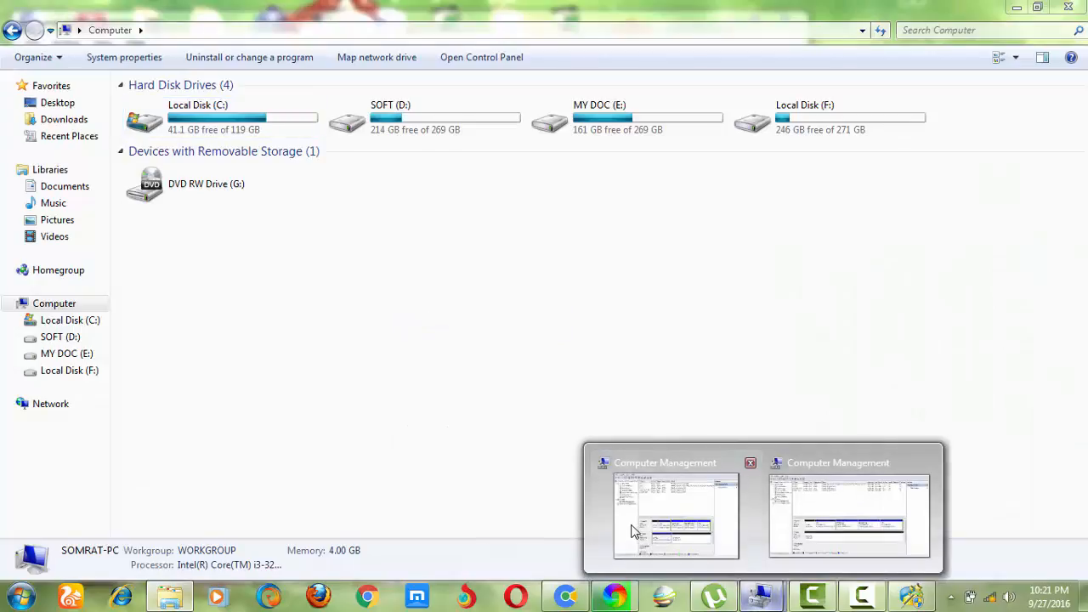
{"action": "left_click", "coordinate": [612, 510]}
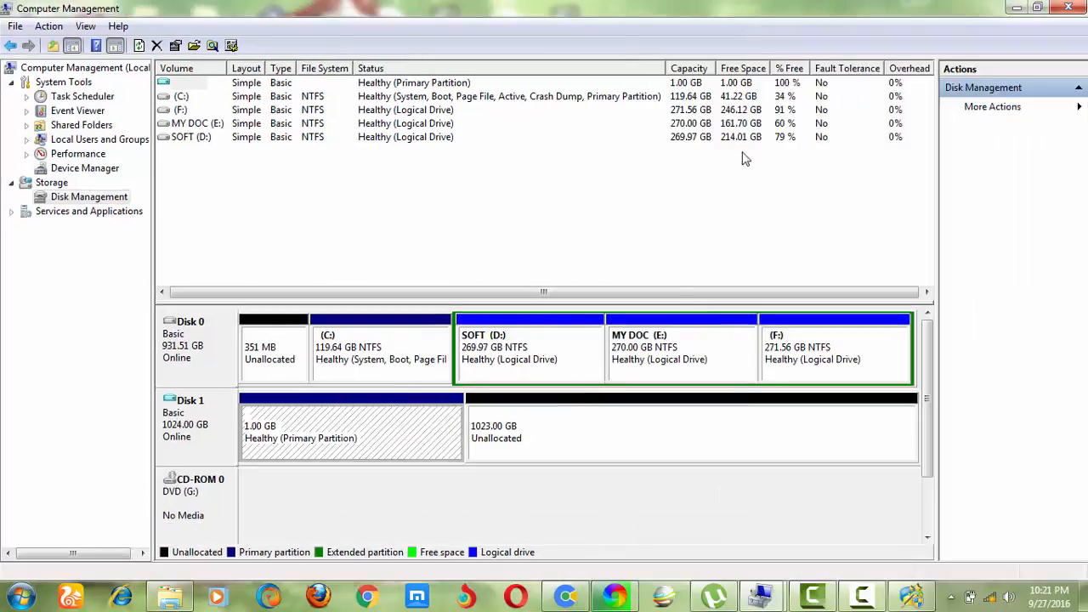
{"action": "left_click", "coordinate": [753, 18]}
{"action": "right_click", "coordinate": [373, 428]}
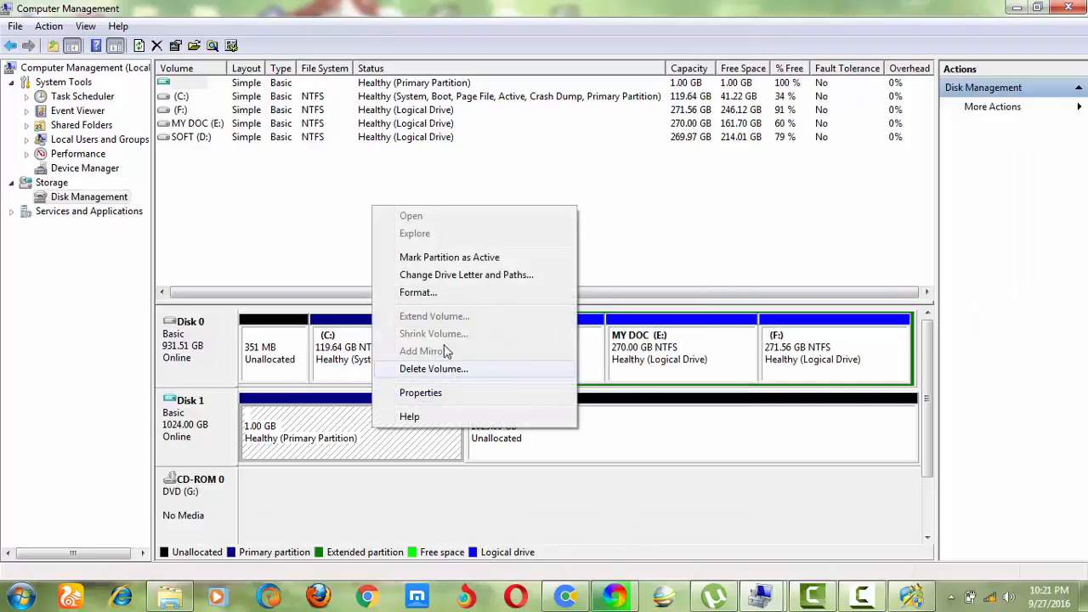
{"action": "left_click", "coordinate": [481, 280]}
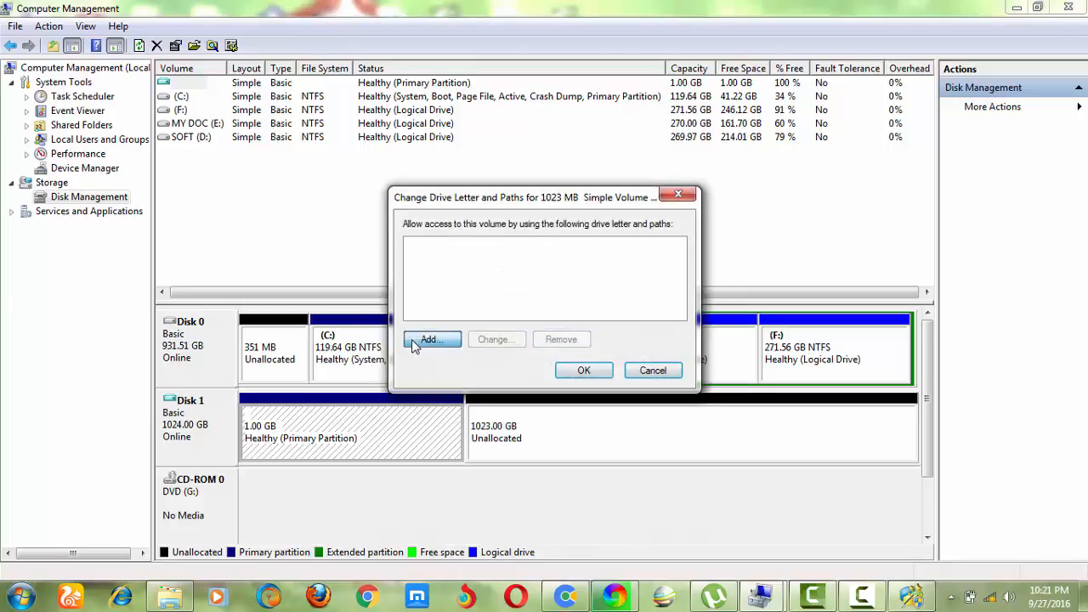
{"action": "left_click", "coordinate": [412, 339]}
{"action": "left_click", "coordinate": [663, 272]}
{"action": "left_click", "coordinate": [661, 276]}
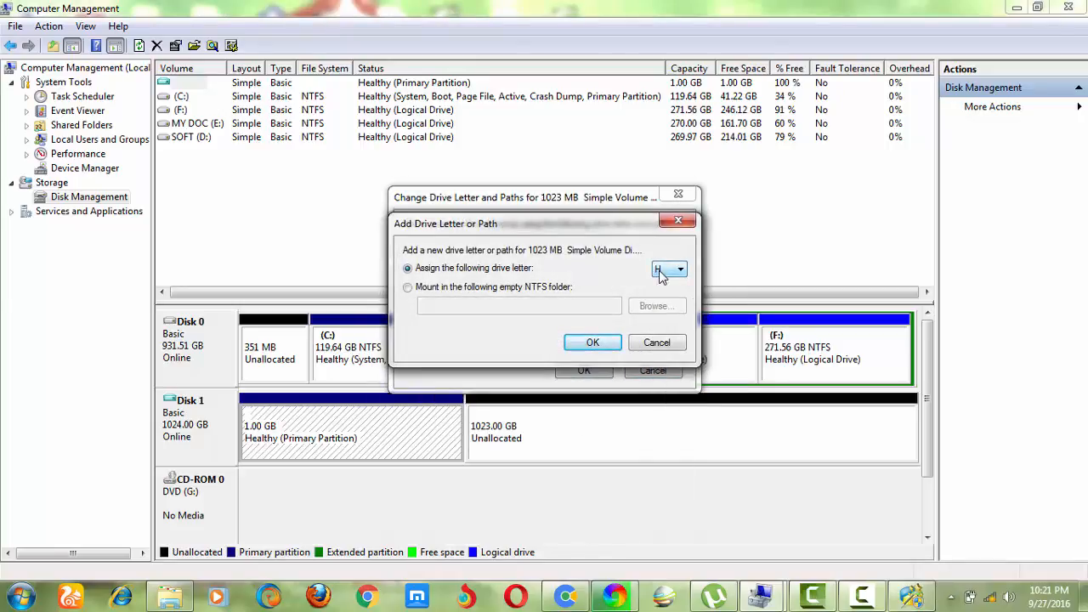
{"action": "left_click", "coordinate": [592, 342]}
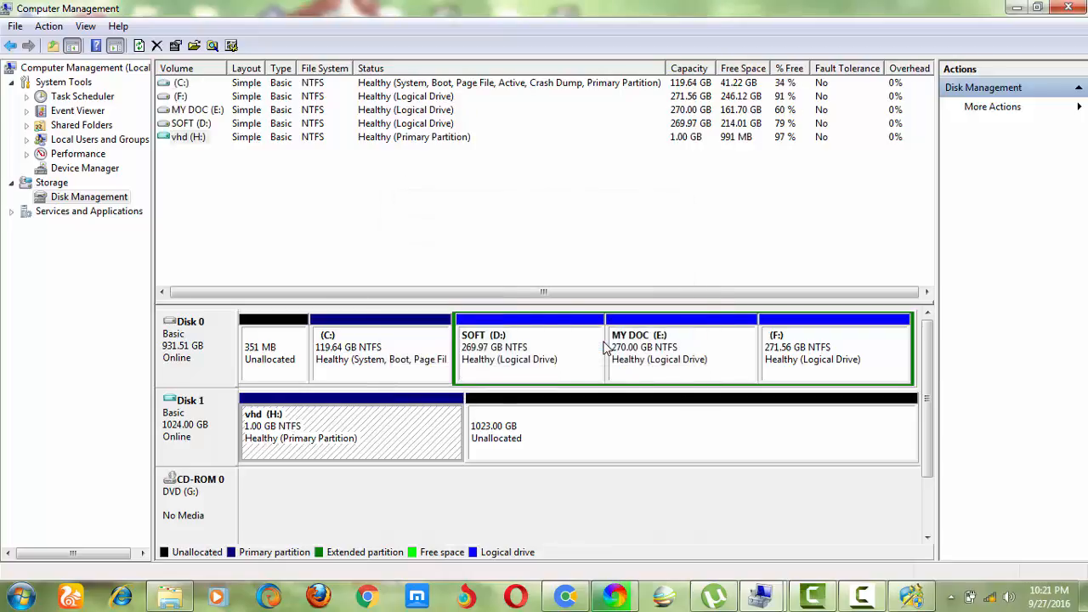
{"action": "left_click", "coordinate": [1063, 8]}
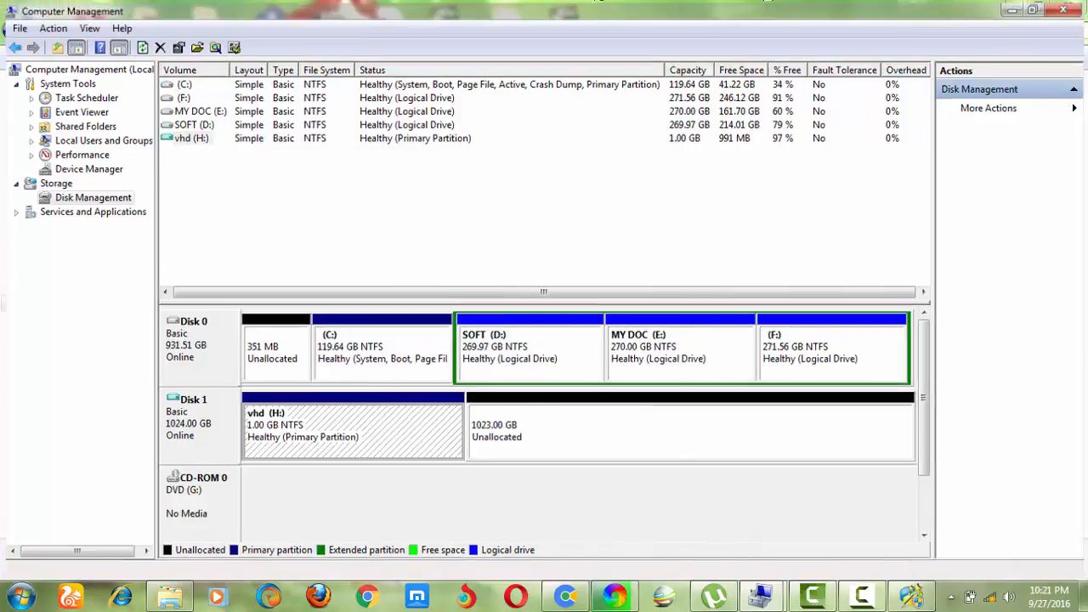
Refresh the drive list, open the vhd (H:) drive to examine its recovered files, and close the Explorer window.
{"action": "left_click", "coordinate": [237, 156]}
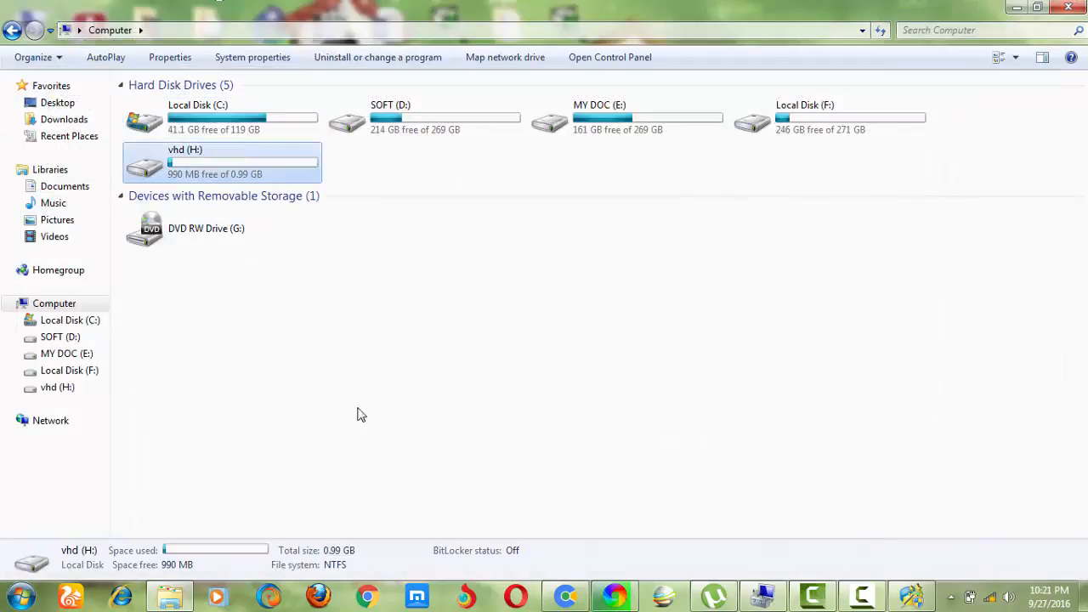
{"action": "right_click", "coordinate": [346, 343]}
{"action": "left_click", "coordinate": [411, 404]}
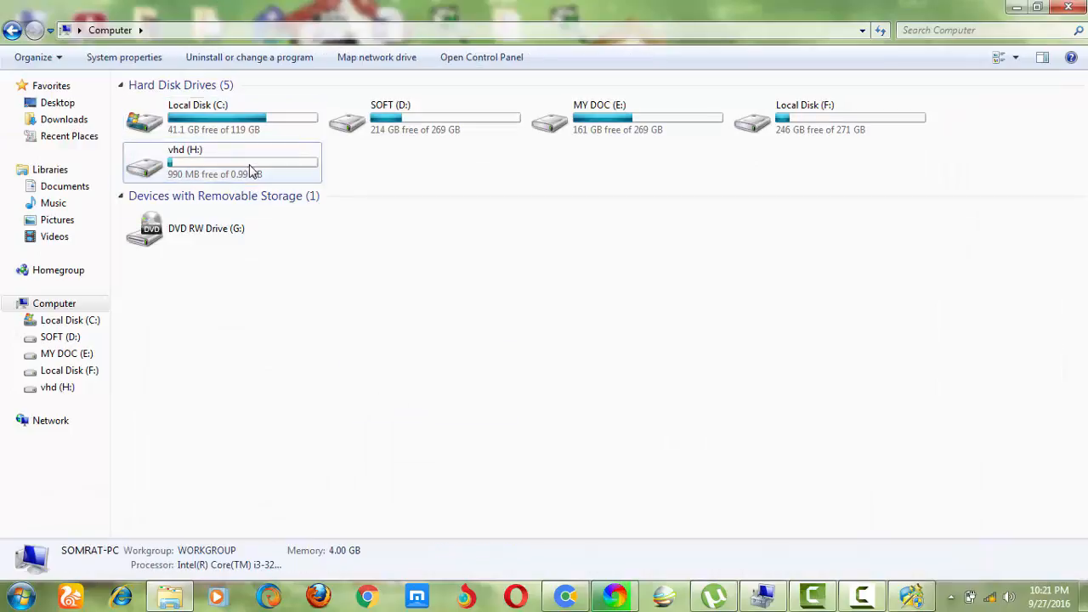
{"action": "double_click", "coordinate": [250, 171]}
{"action": "left_click_drag", "start_coordinate": [770, 202], "coordinate": [123, 79]}
{"action": "left_click", "coordinate": [275, 334]}
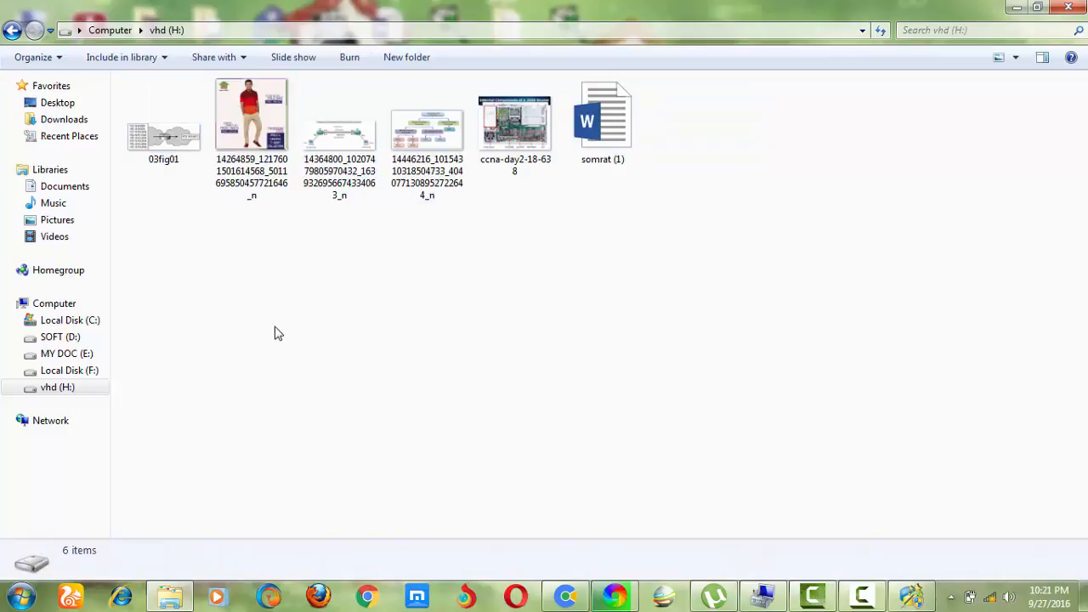
{"action": "left_click", "coordinate": [1084, 7]}
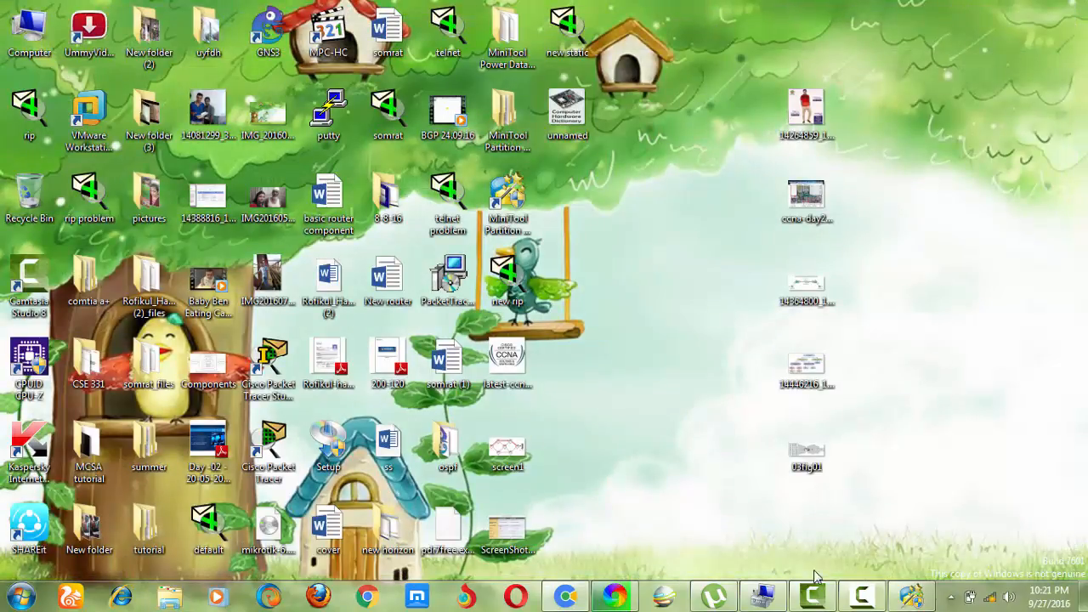
{"action": "mouse_move", "coordinate": [863, 597]}
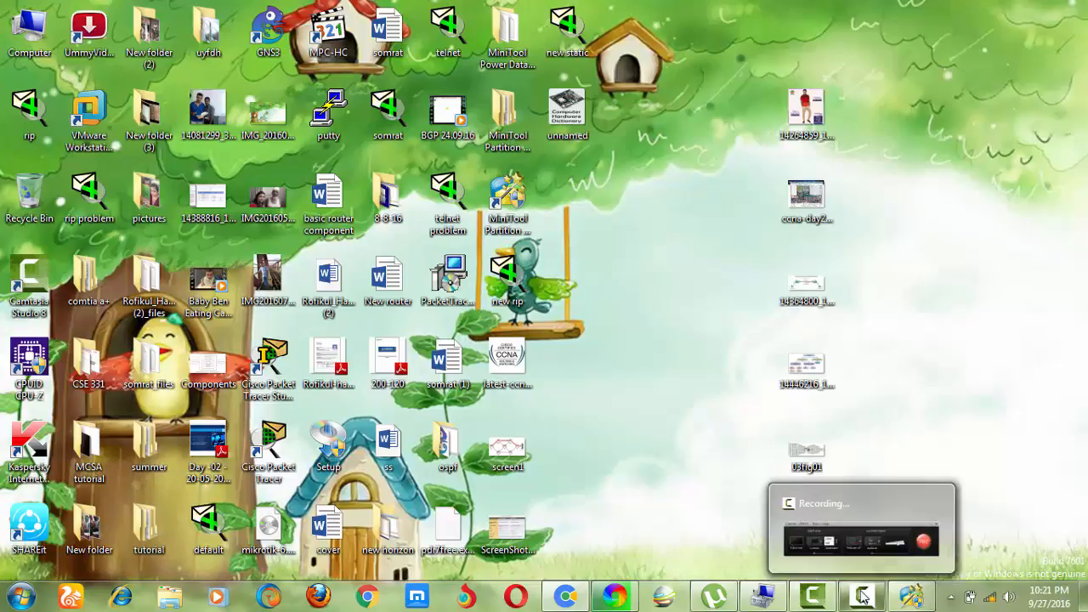